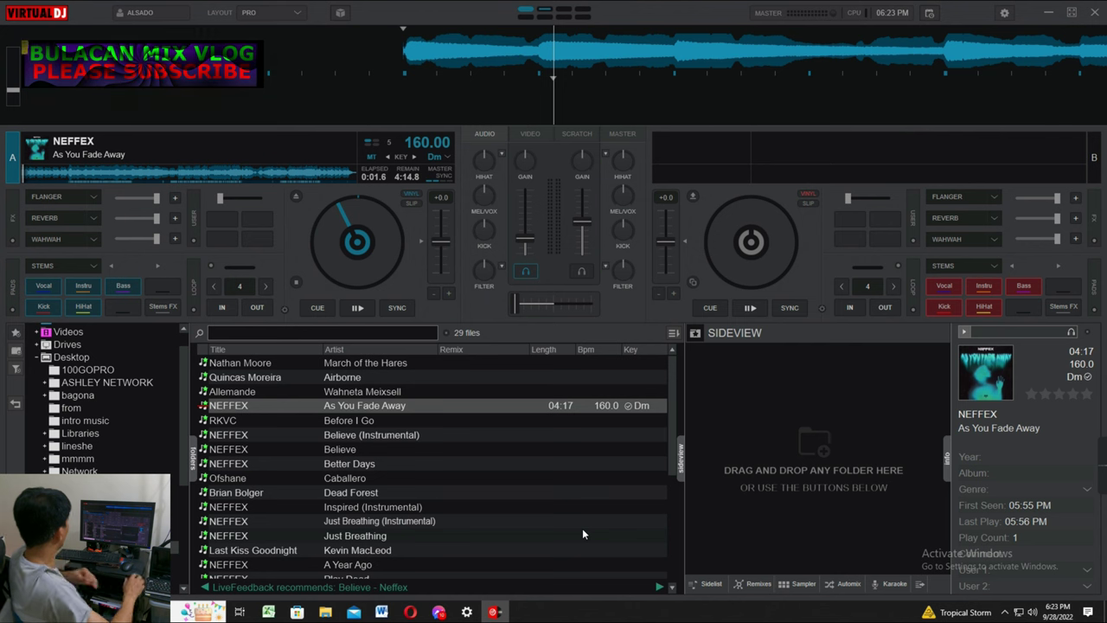
Step: Play As You Fade Away from its beginning on deck A with the deck's volume raised nearly to full, and pause it
click(357, 309)
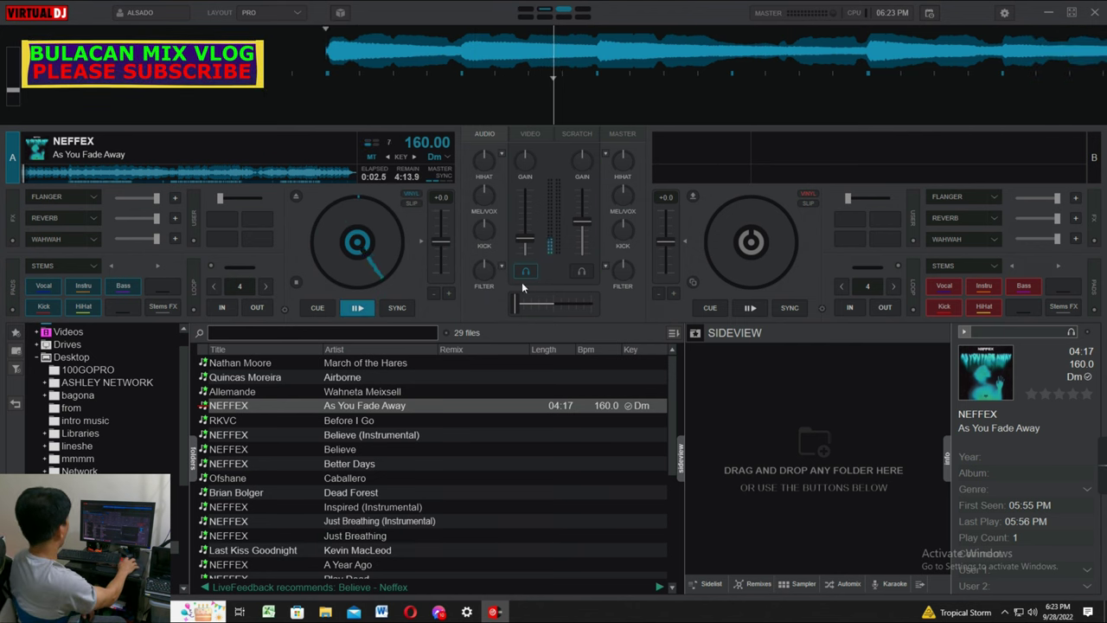
click(28, 175)
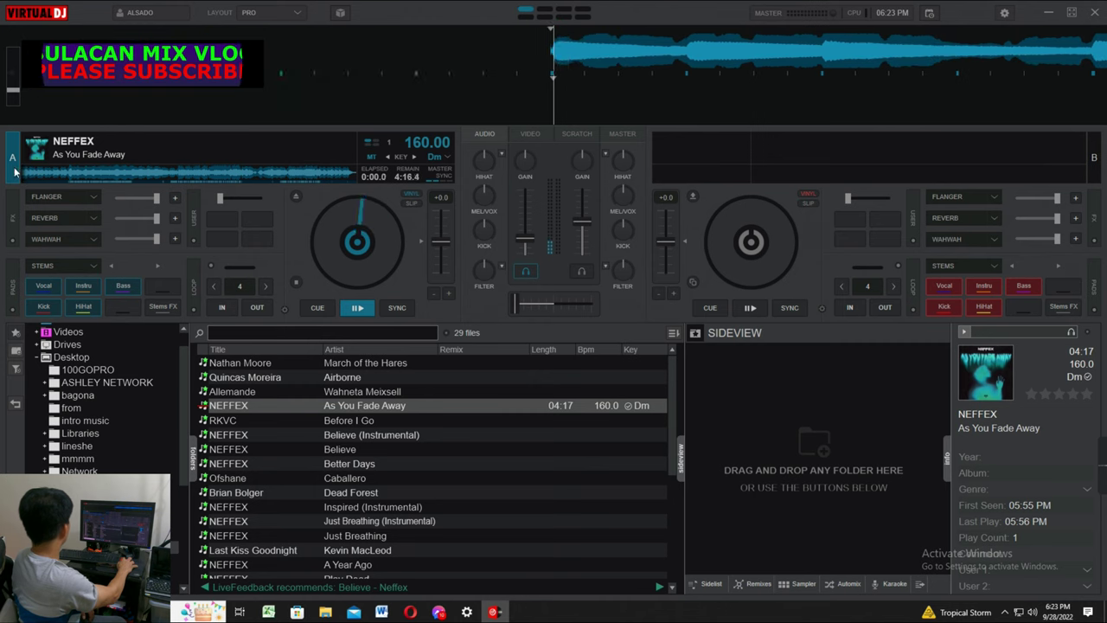
drag(519, 239, 518, 181)
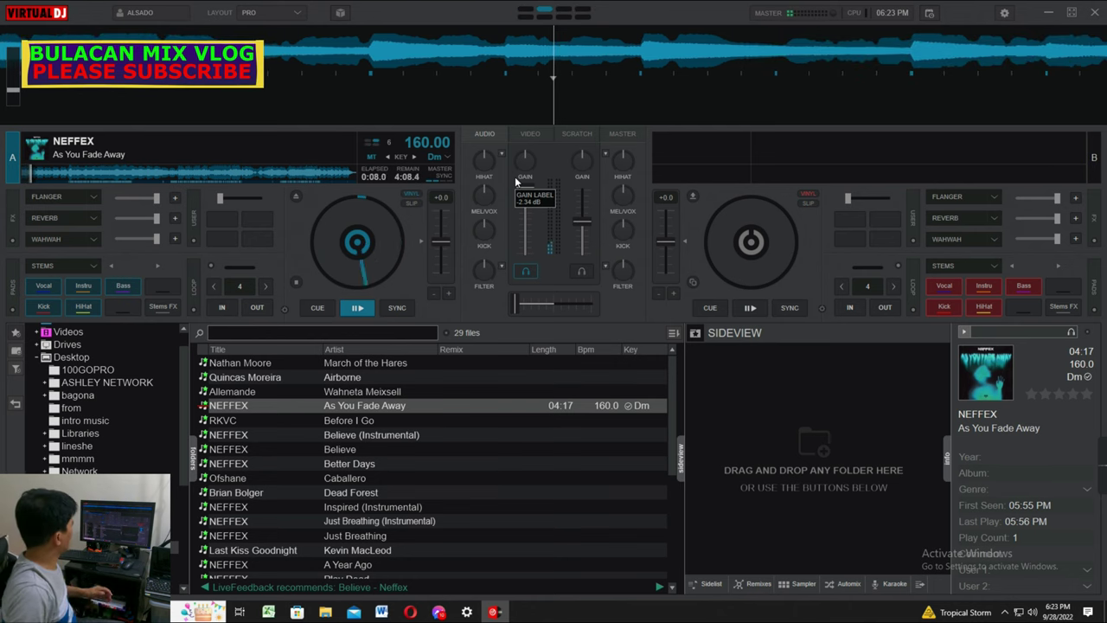
click(354, 309)
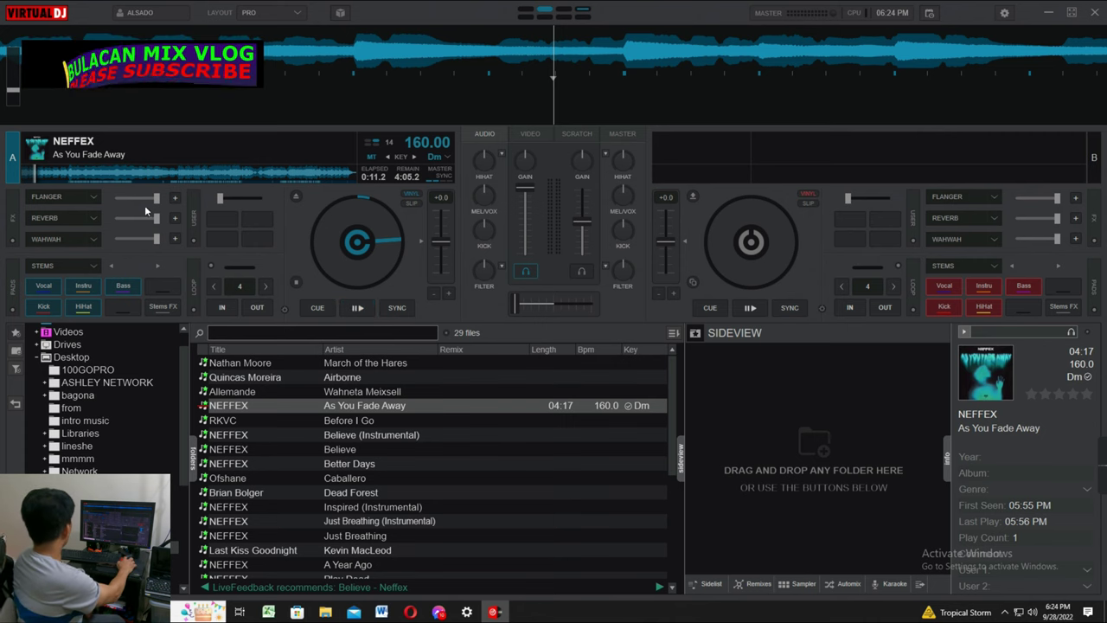
Step: Audition two passages of As You Fade Away on deck A, pausing playback after each one
click(358, 309)
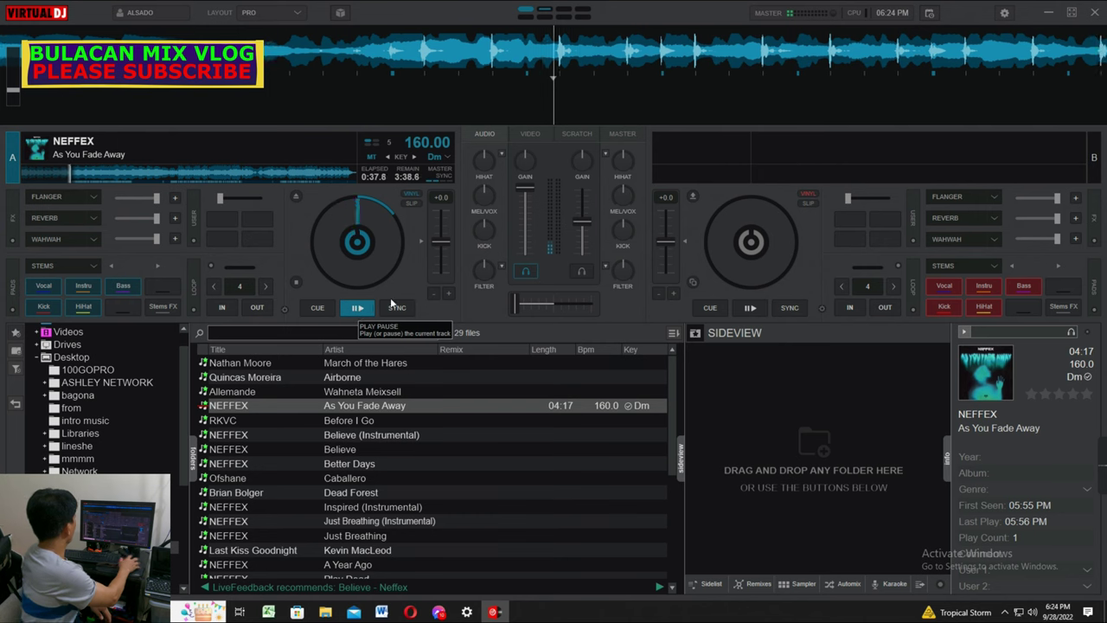
click(357, 310)
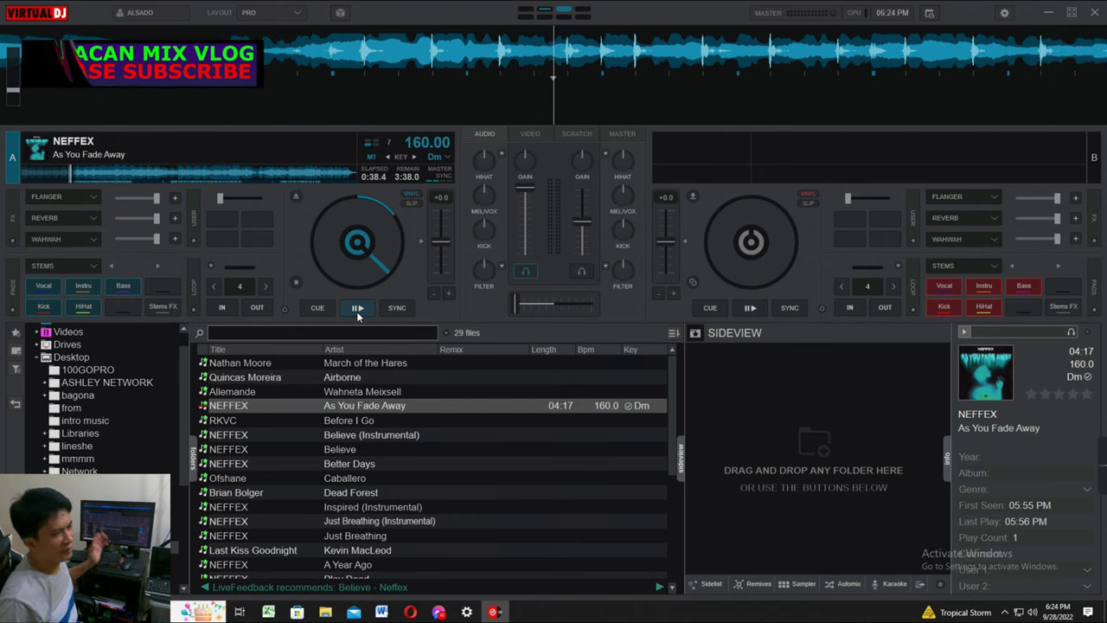
click(357, 309)
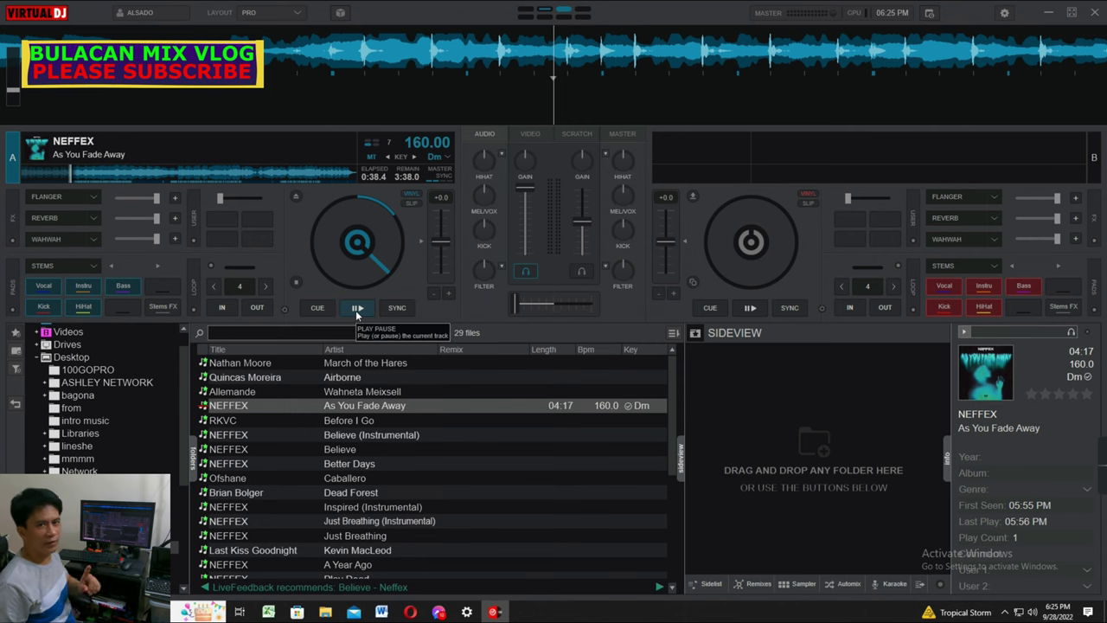
click(356, 308)
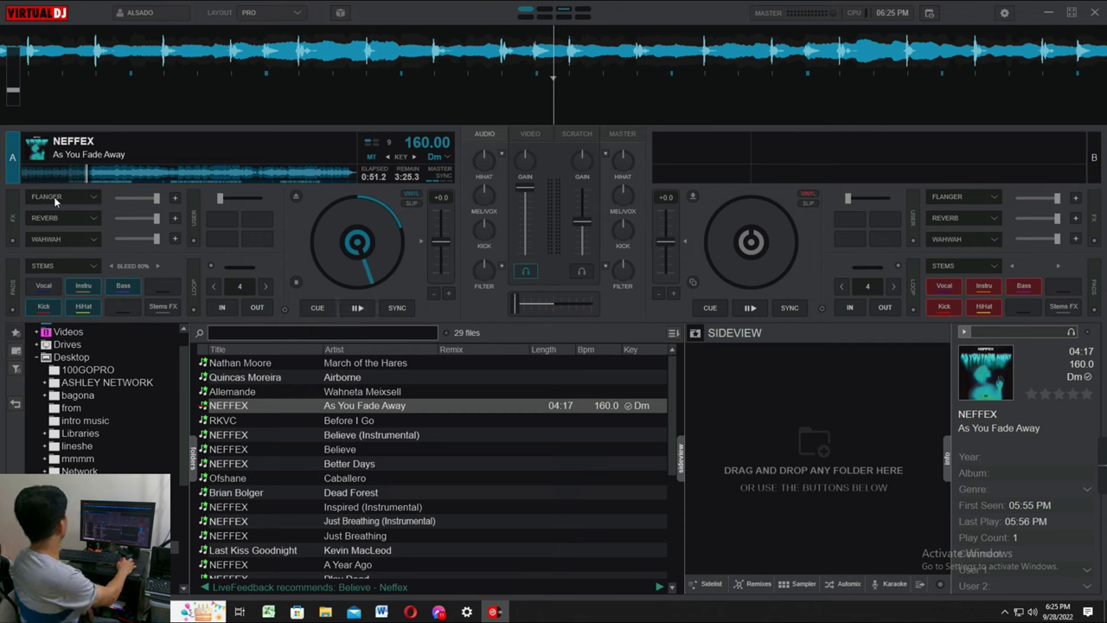
Step: Resume deck A with only the Vocal stem active and lower its volume to about half
click(360, 311)
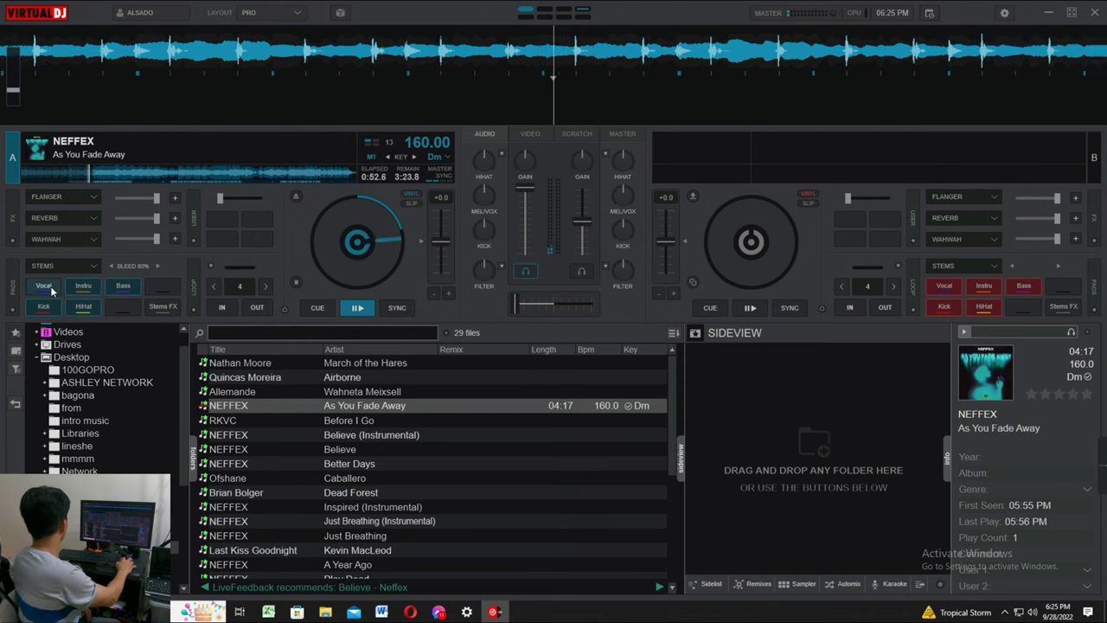
click(45, 307)
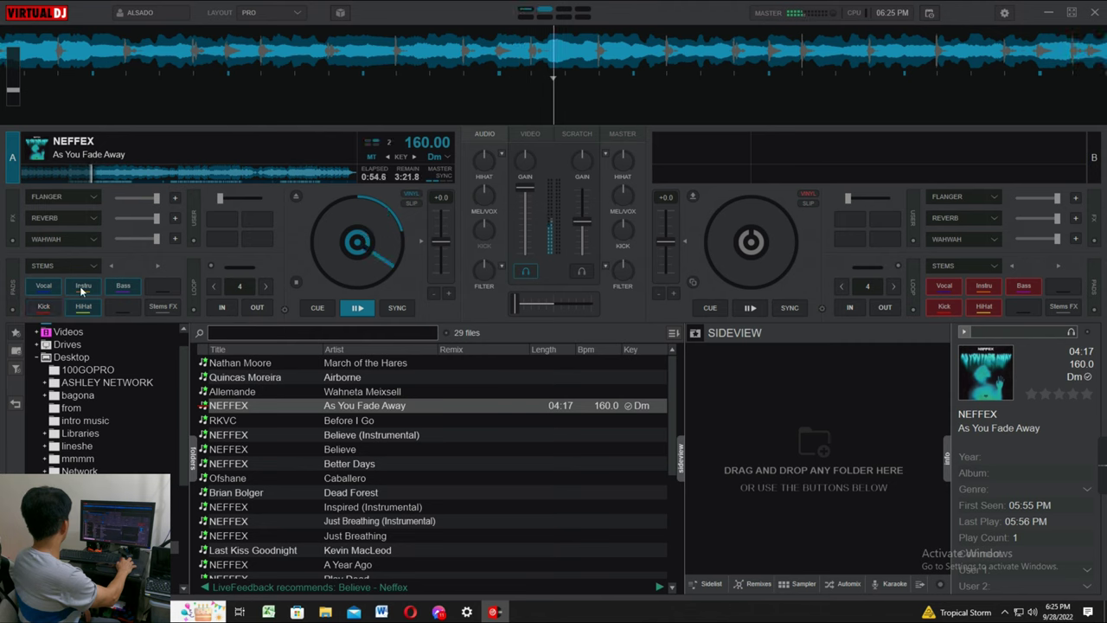
click(83, 309)
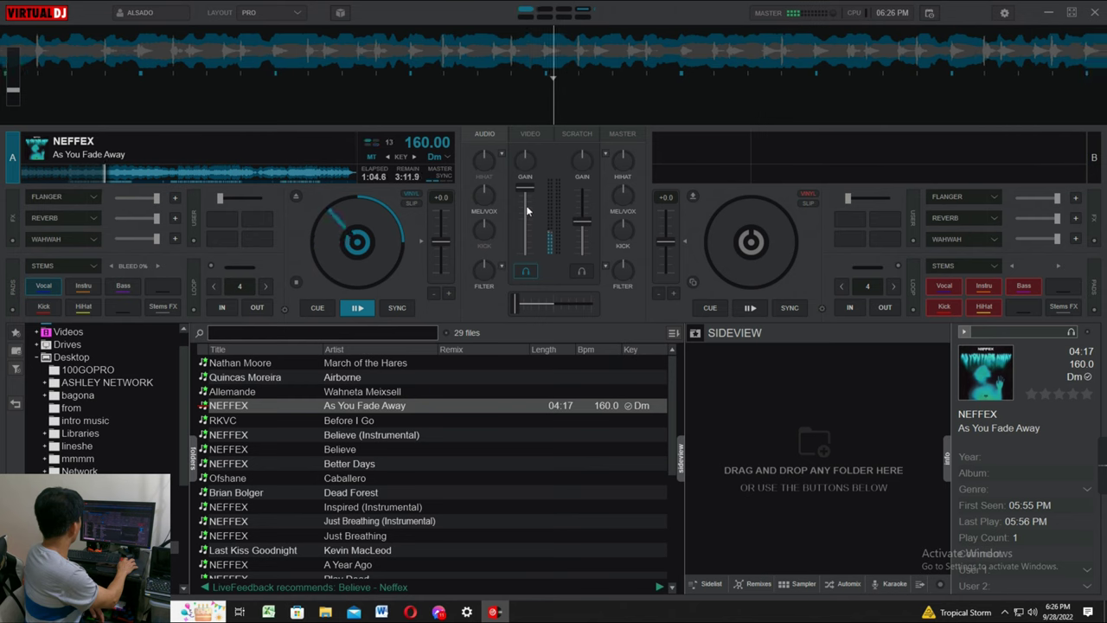
drag(525, 200, 529, 229)
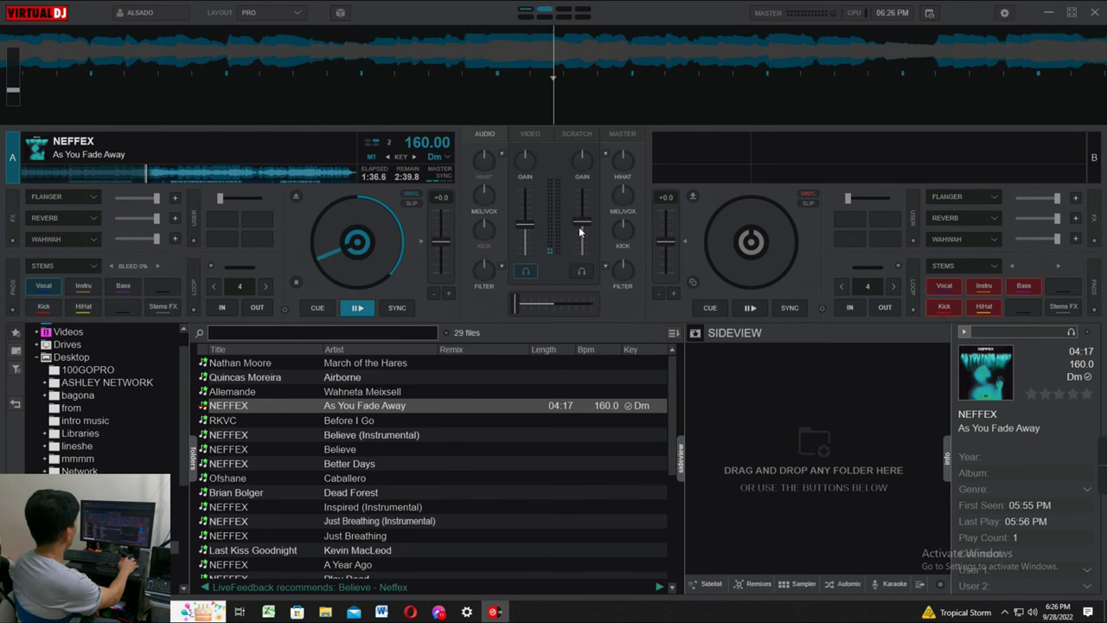
Step: Lower deck B's volume, load NEFFEX's Believe onto it and start playback, accepting the automatic key match
drag(580, 231, 585, 249)
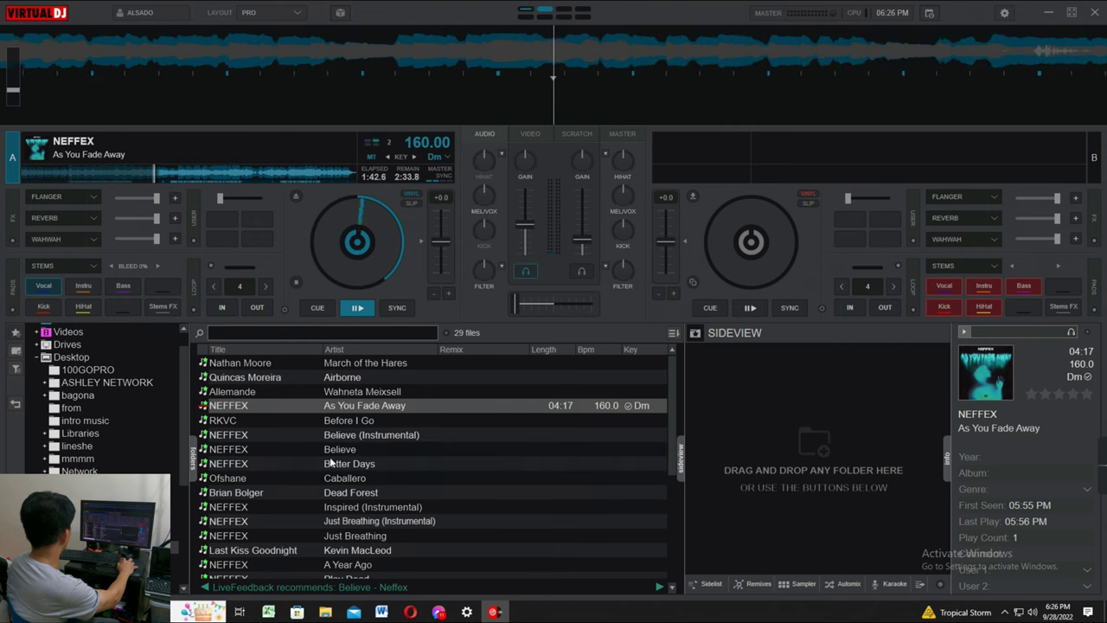
drag(292, 449, 890, 173)
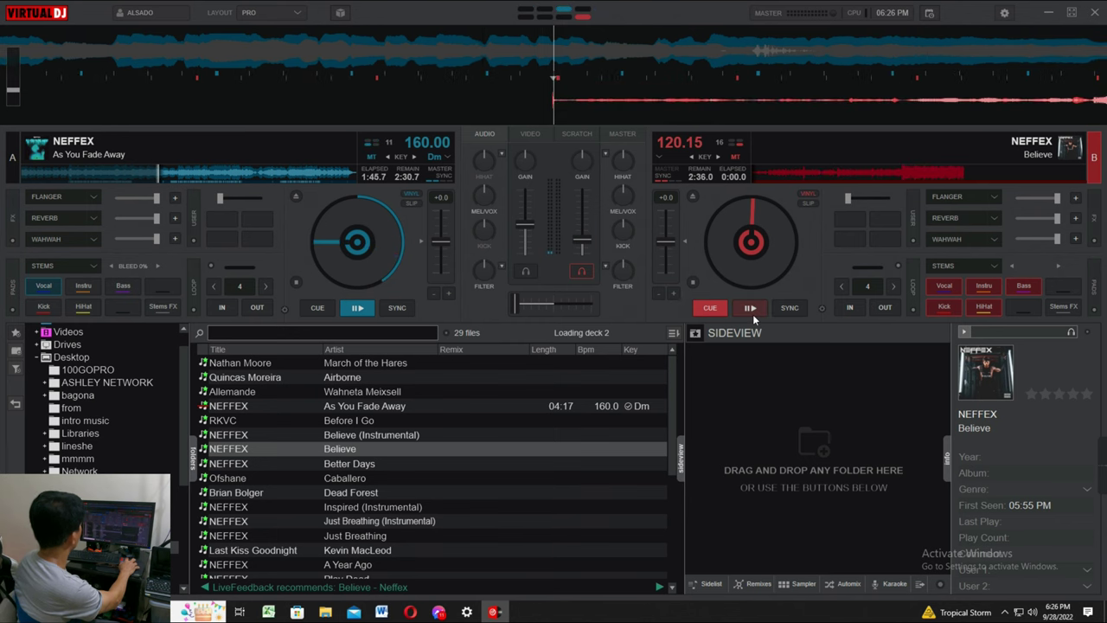
click(752, 314)
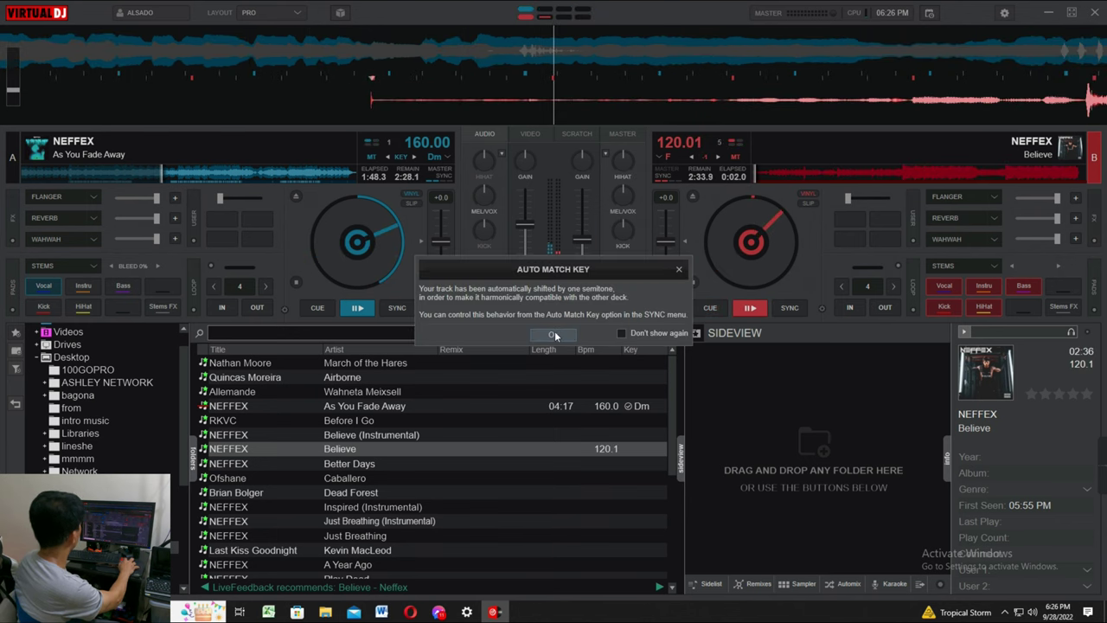
click(553, 333)
Step: Blend Believe in with the crossfader centred, at 85% and 39% deck B level, and fade fully back to deck A
drag(519, 305, 552, 302)
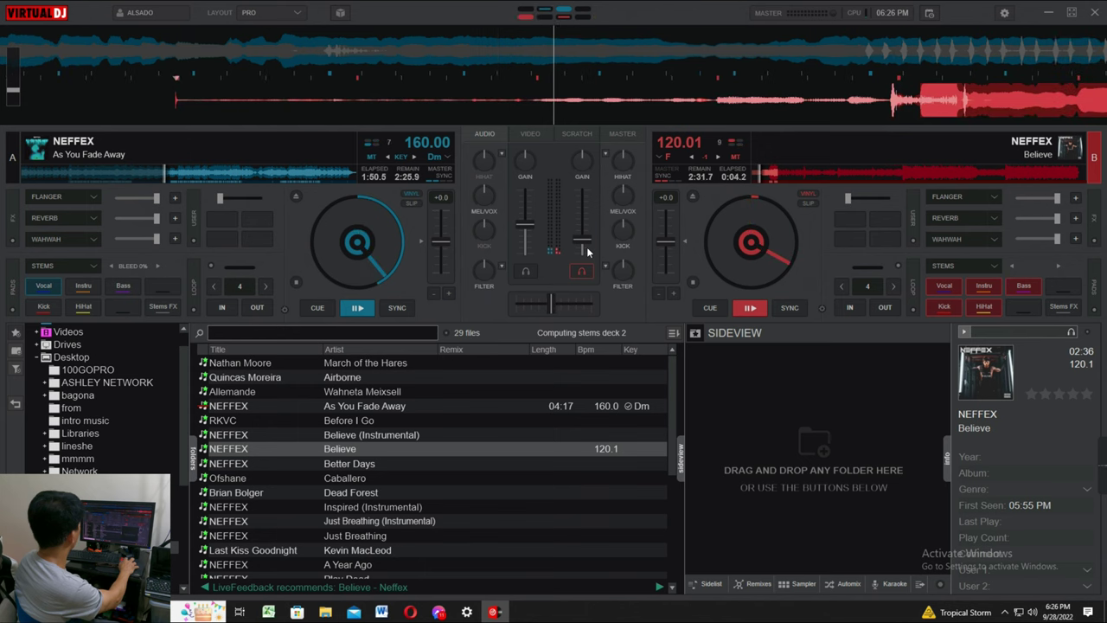
drag(588, 251, 587, 201)
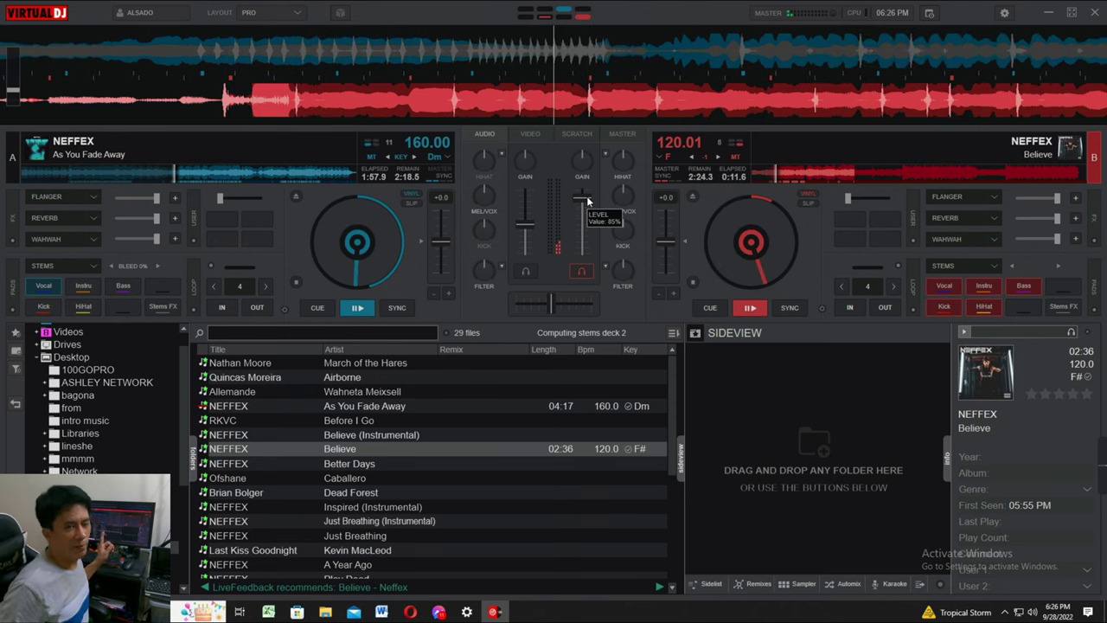
drag(588, 201, 587, 231)
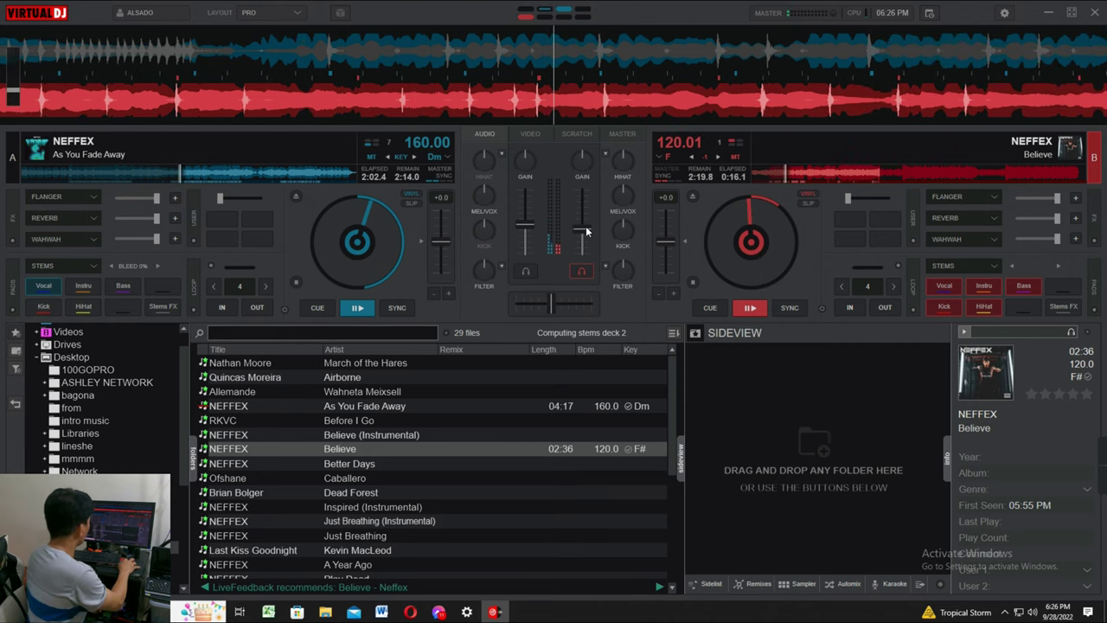
mouse_move(587, 231)
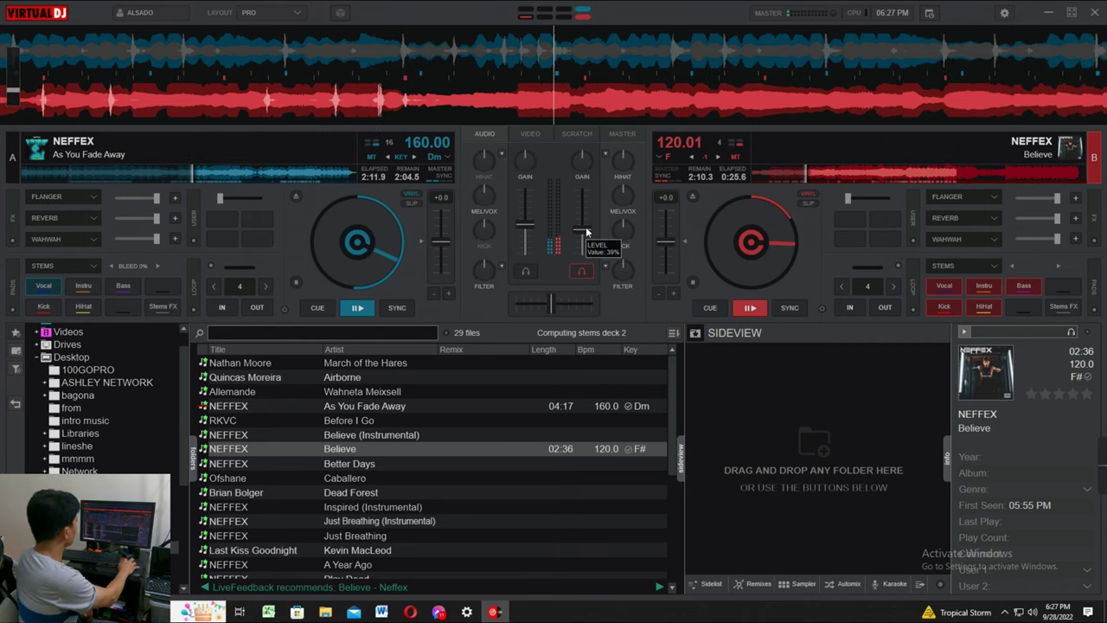
drag(586, 230, 586, 256)
drag(550, 302, 496, 301)
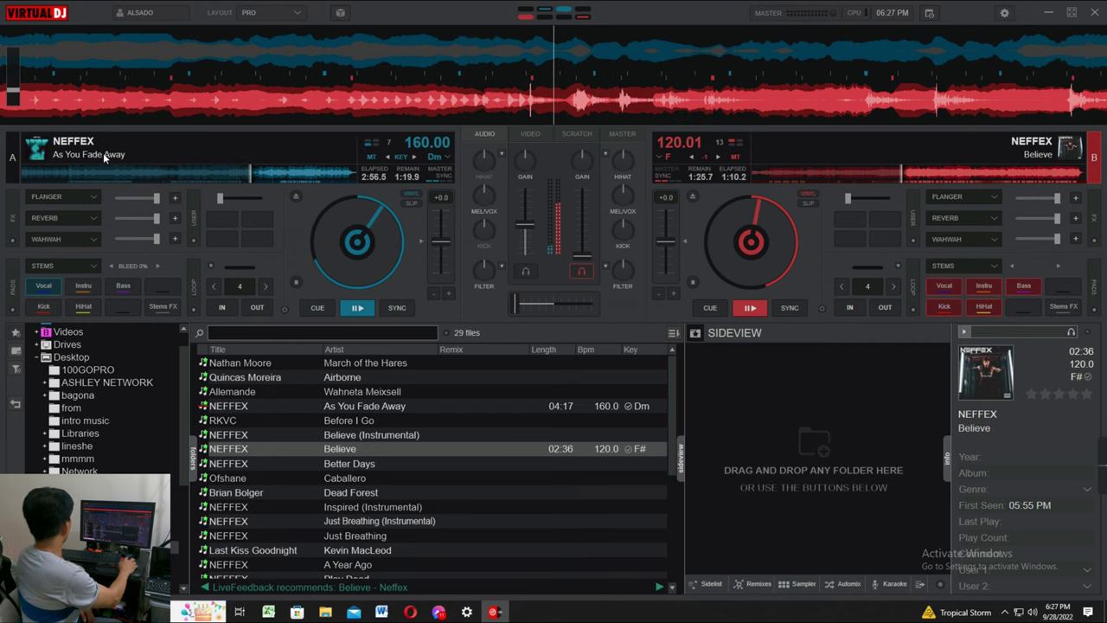
Step: Restore all of deck A's stems, set its level to 79% and pause the track
click(47, 309)
click(47, 310)
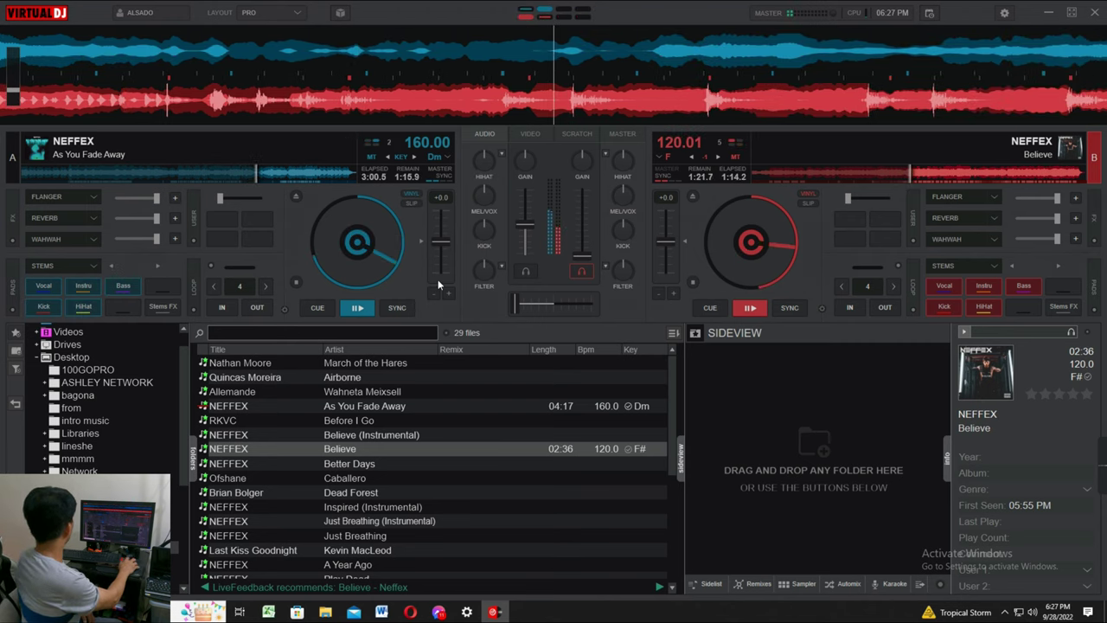
drag(525, 225, 525, 205)
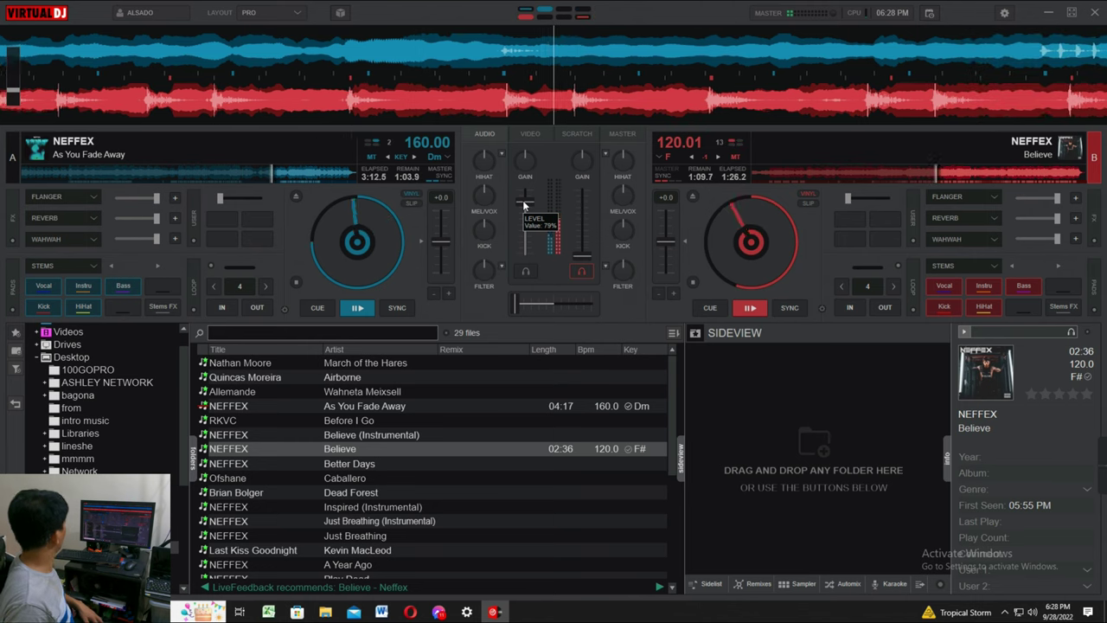
click(361, 311)
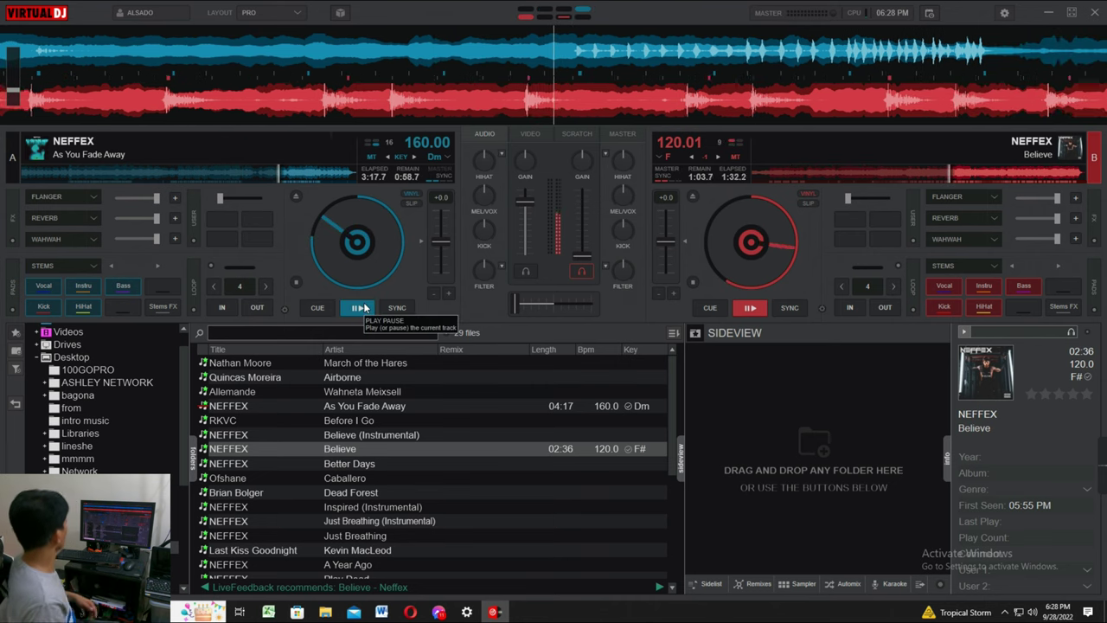
Step: Resume As You Fade Away and mute its Kick, HiHat, Instru and Bass stems so only the vocals play
click(361, 308)
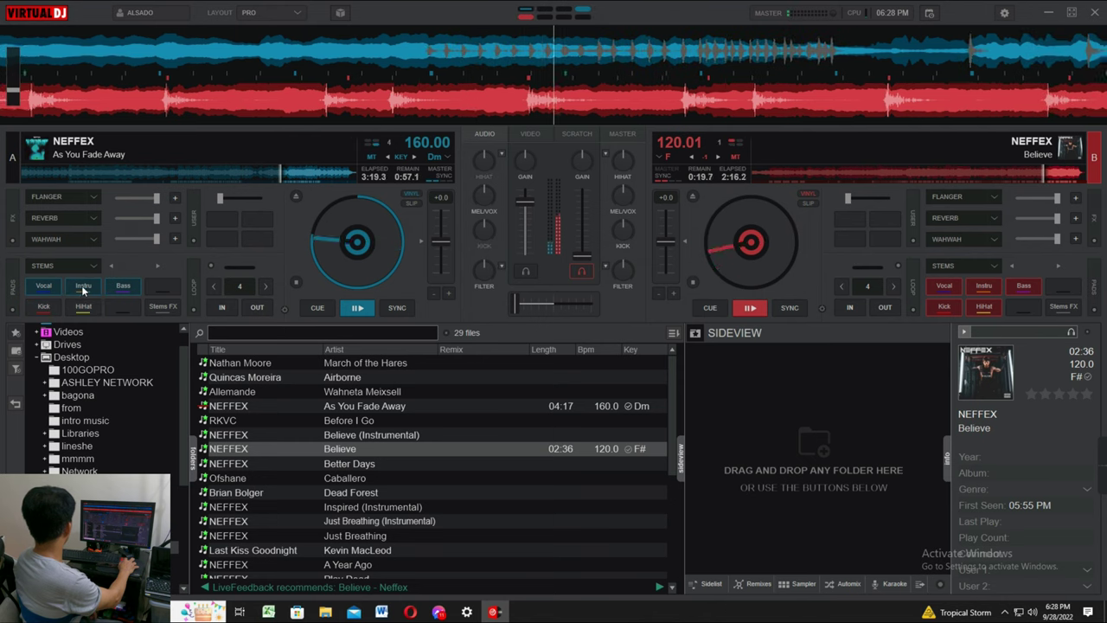
click(124, 289)
click(124, 289)
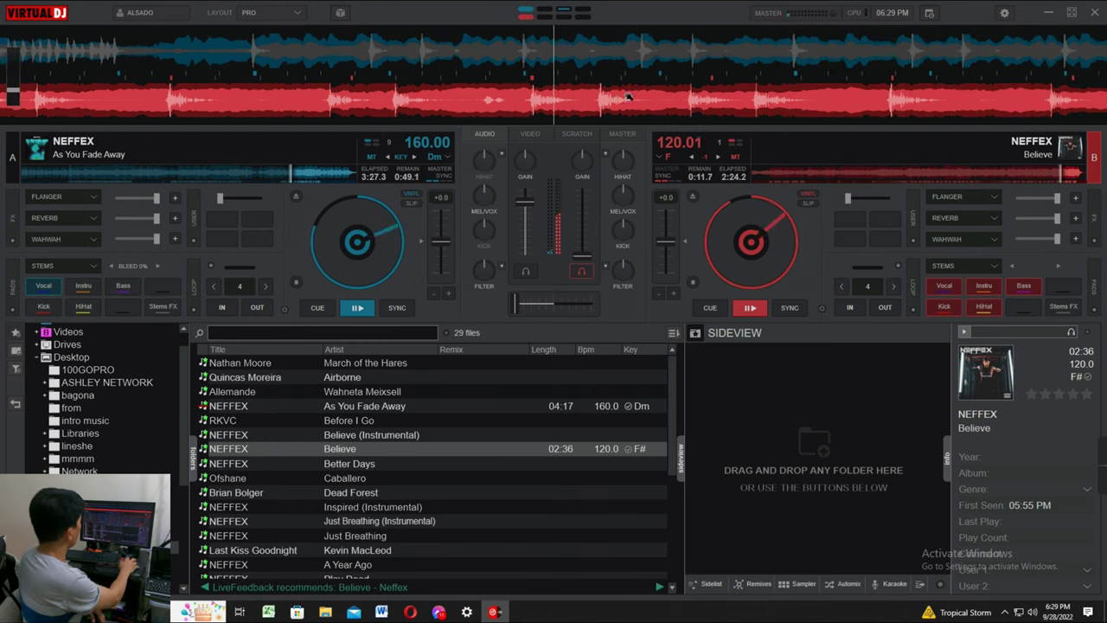
Step: Rewind Believe to about 1:12, blend it in at 37% level with the crossfader near centre, and fade back toward deck A
click(907, 175)
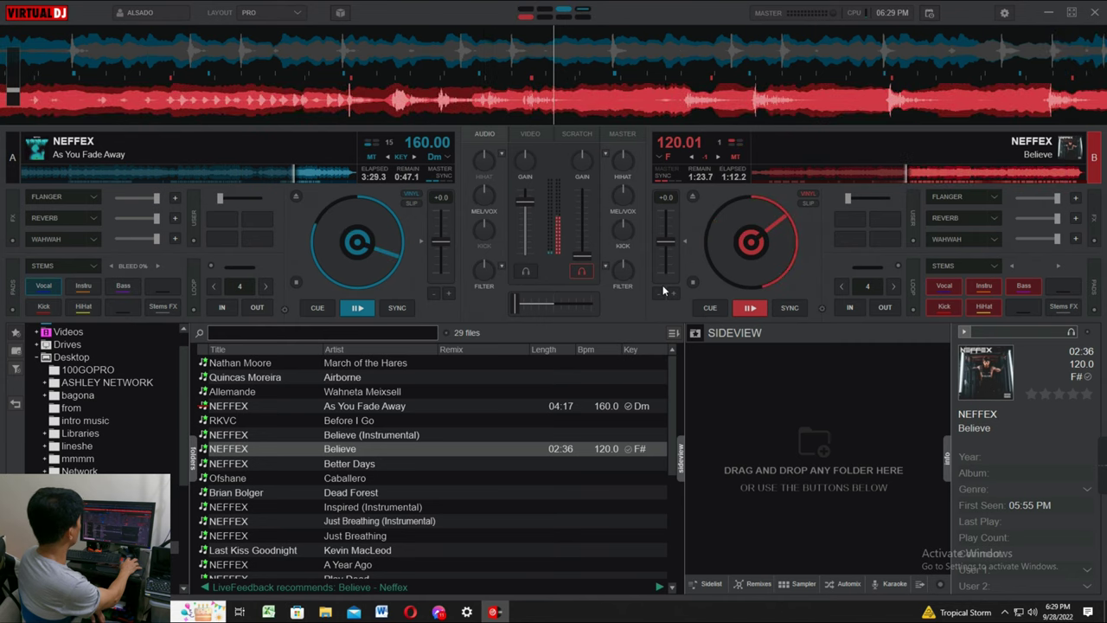
click(554, 304)
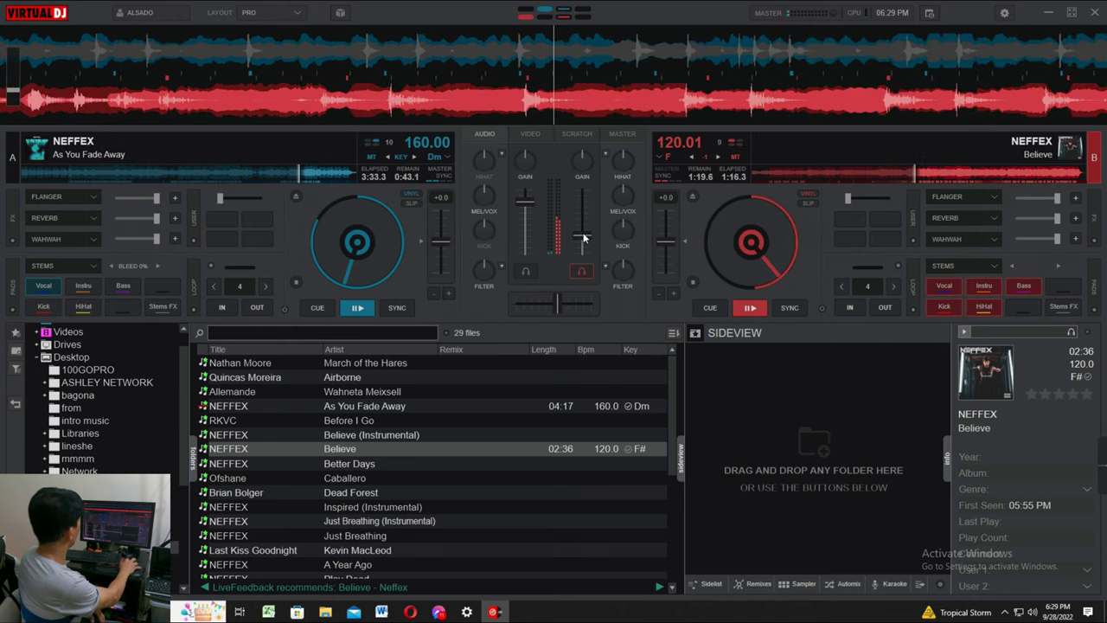
drag(583, 255, 585, 232)
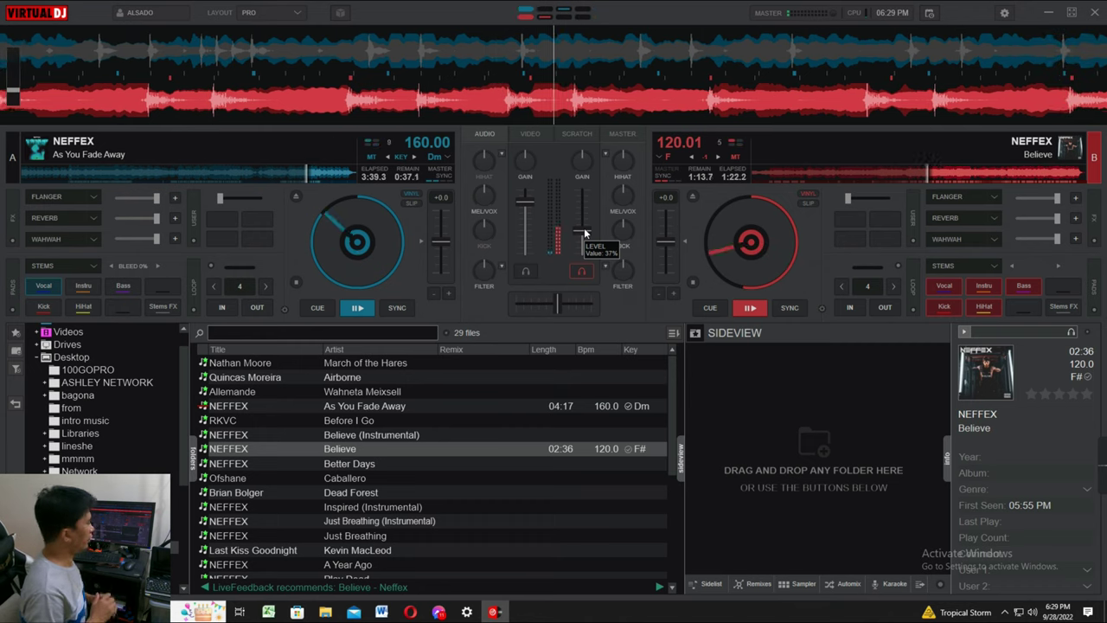
drag(584, 232, 584, 247)
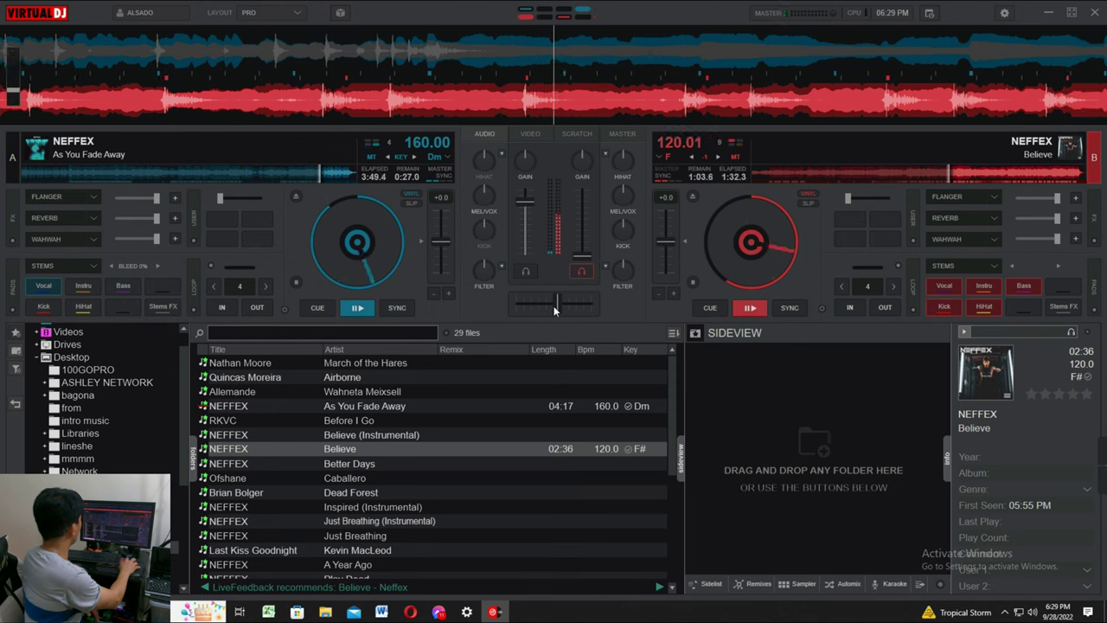
drag(547, 304, 524, 303)
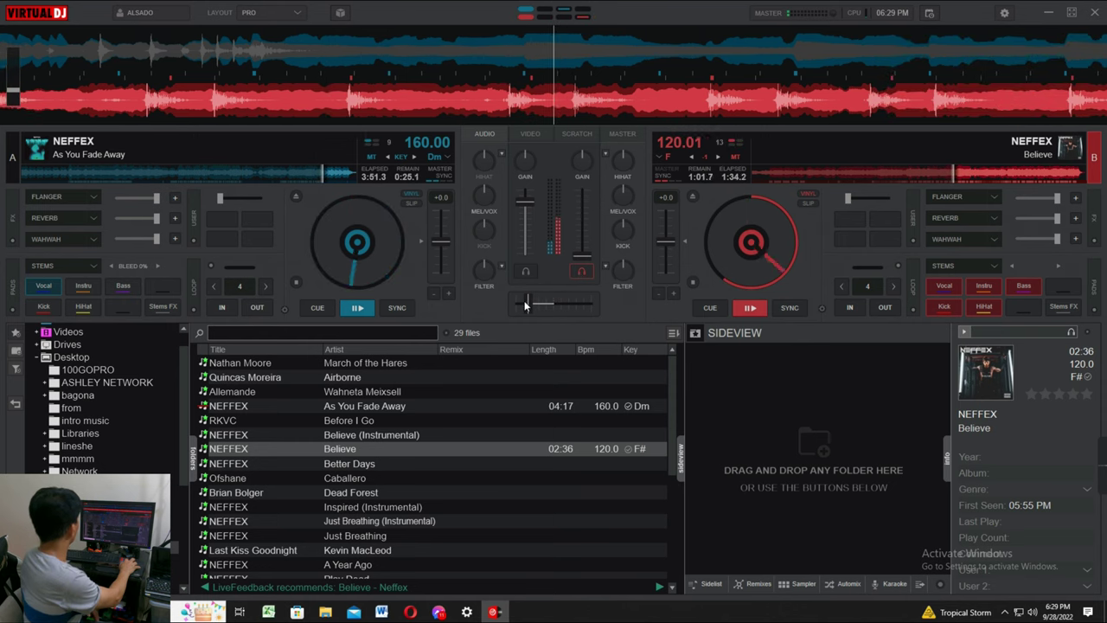